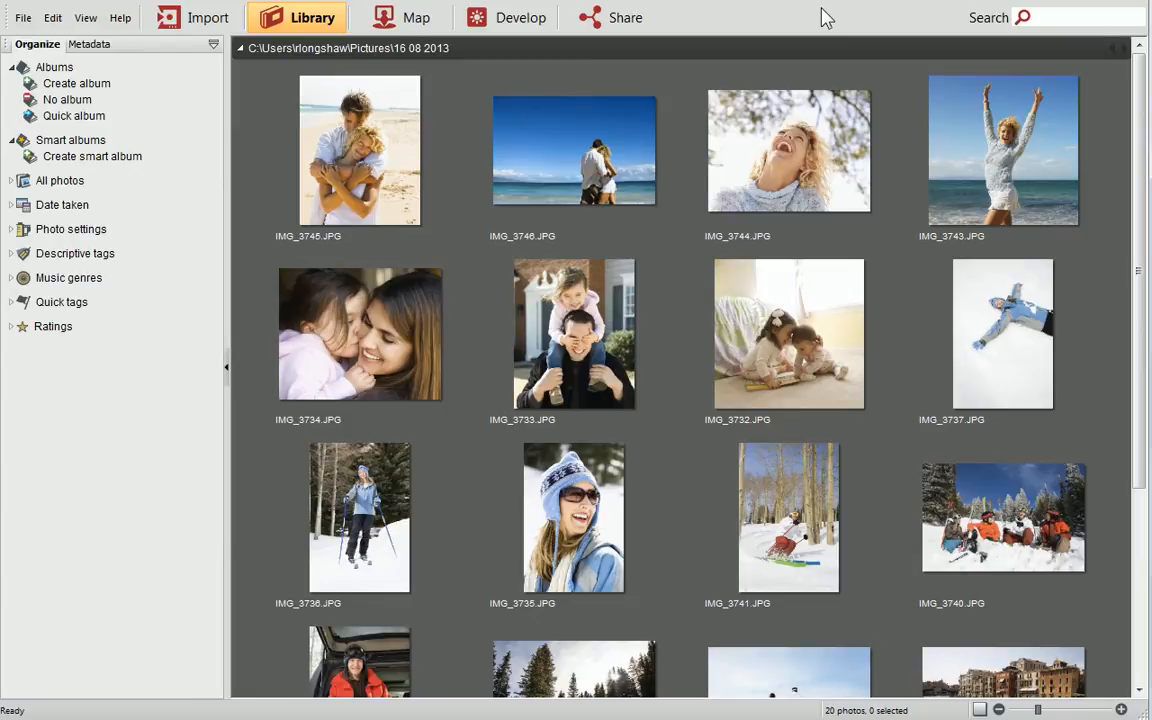
- Switch to the Develop workspace and hide the photo organizing pane to enlarge the editing area
left_click(527, 26)
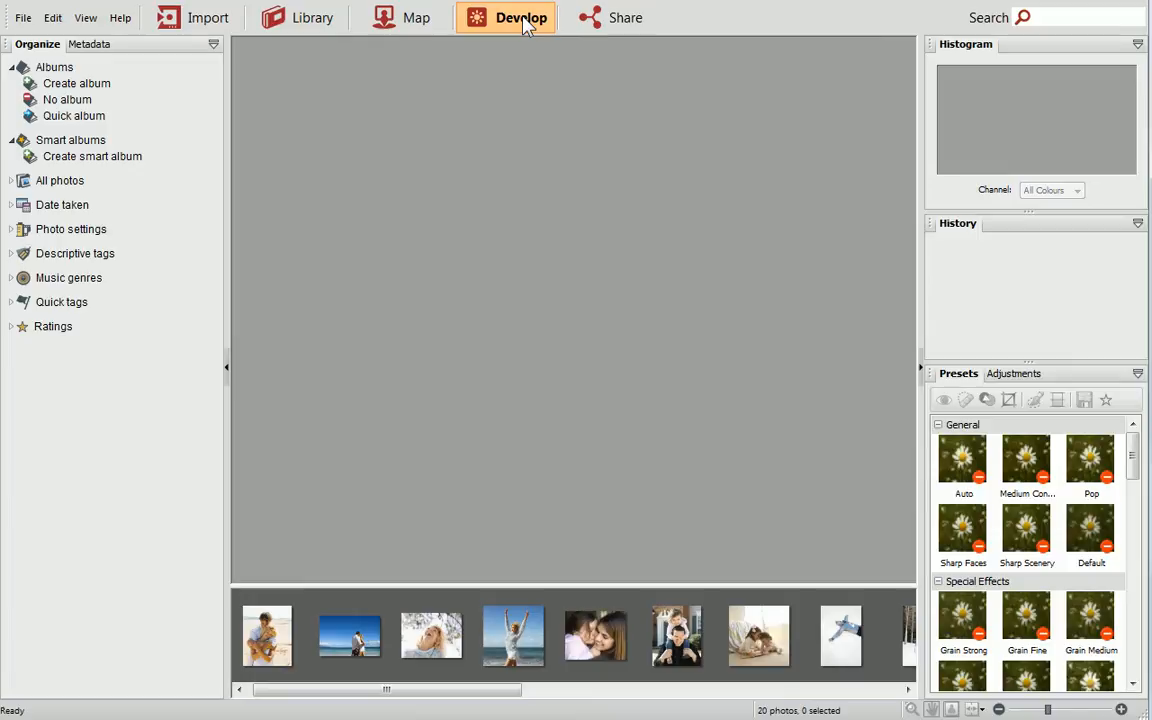
left_click(227, 375)
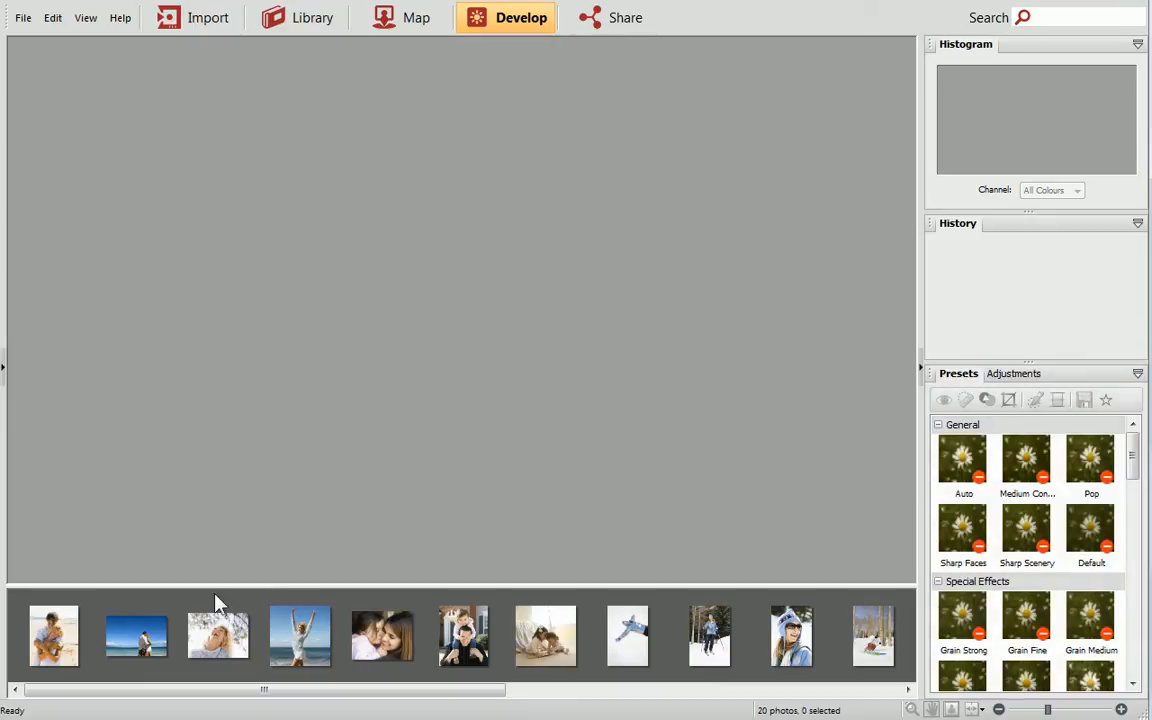
mouse_move(212, 699)
left_mouse_down()
mouse_move(375, 707)
mouse_move(200, 710)
left_mouse_up()
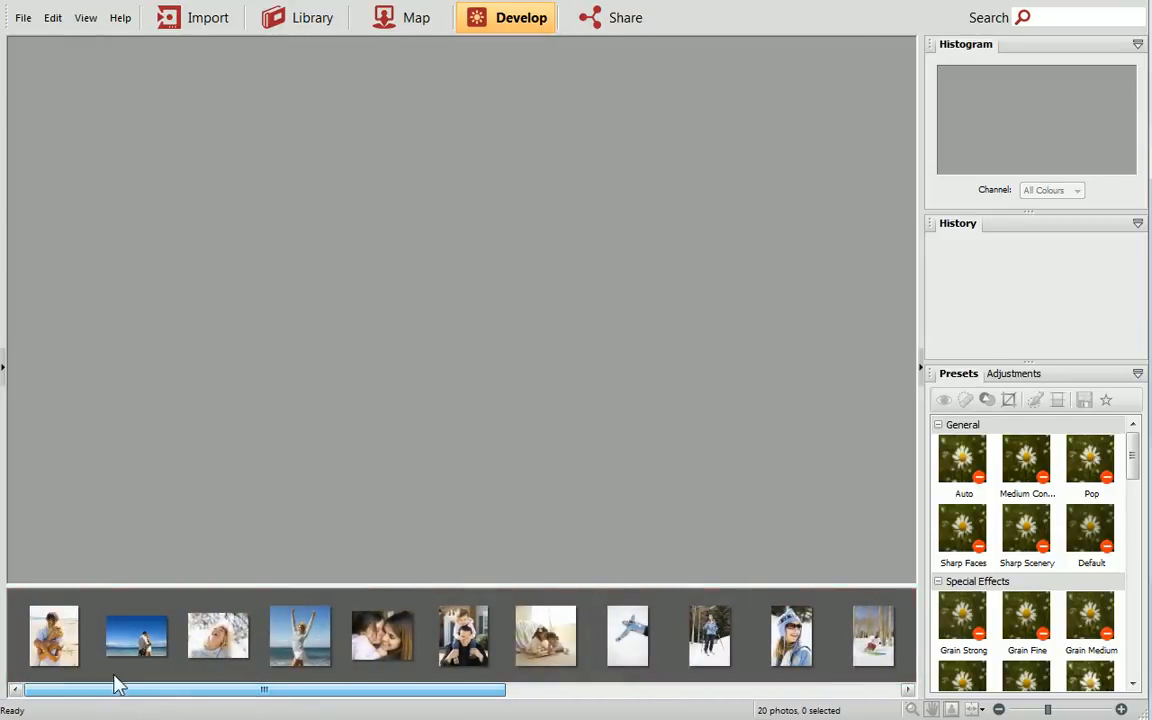
- Open the photo of the couple hugging on the beach and apply the Sharp Faces preset
left_click(60, 633)
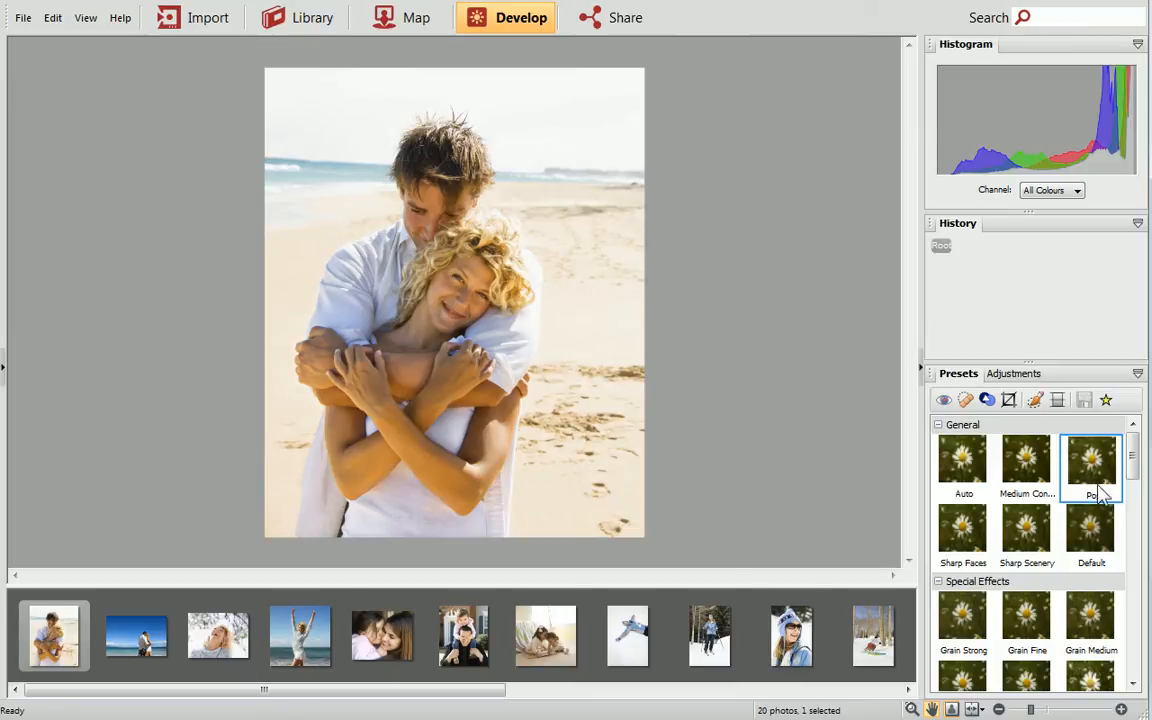
mouse_move(1135, 455)
left_mouse_down()
mouse_move(1133, 652)
mouse_move(1143, 450)
left_mouse_up()
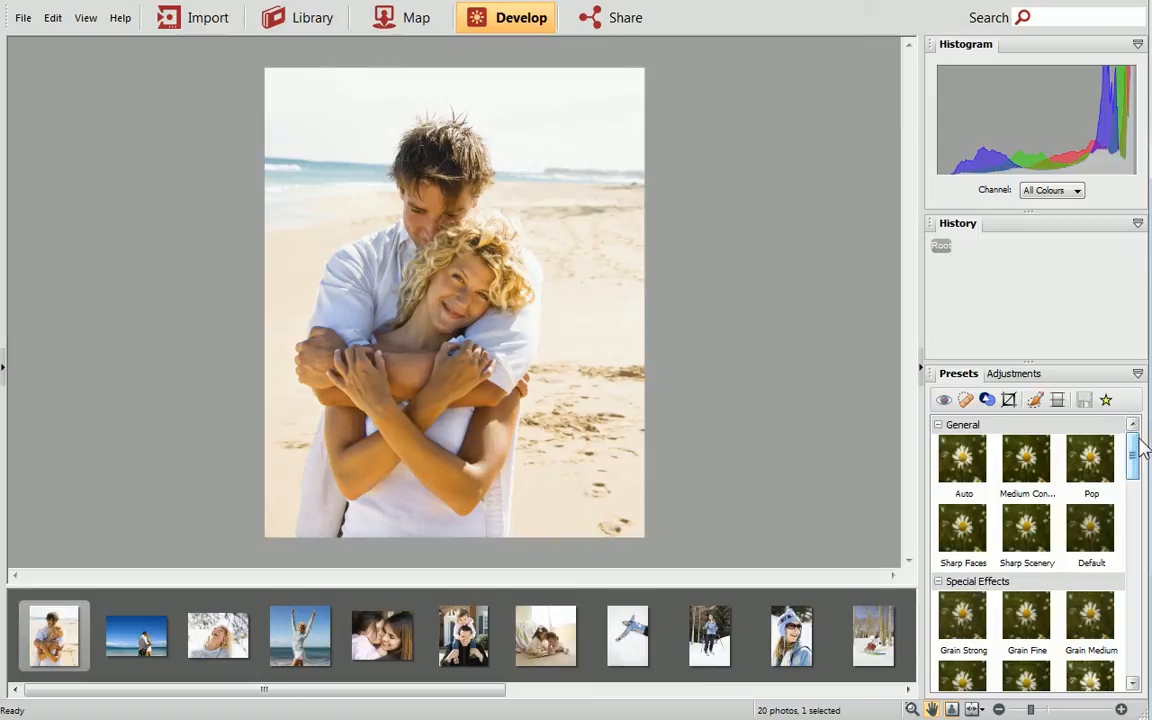
left_click(966, 531)
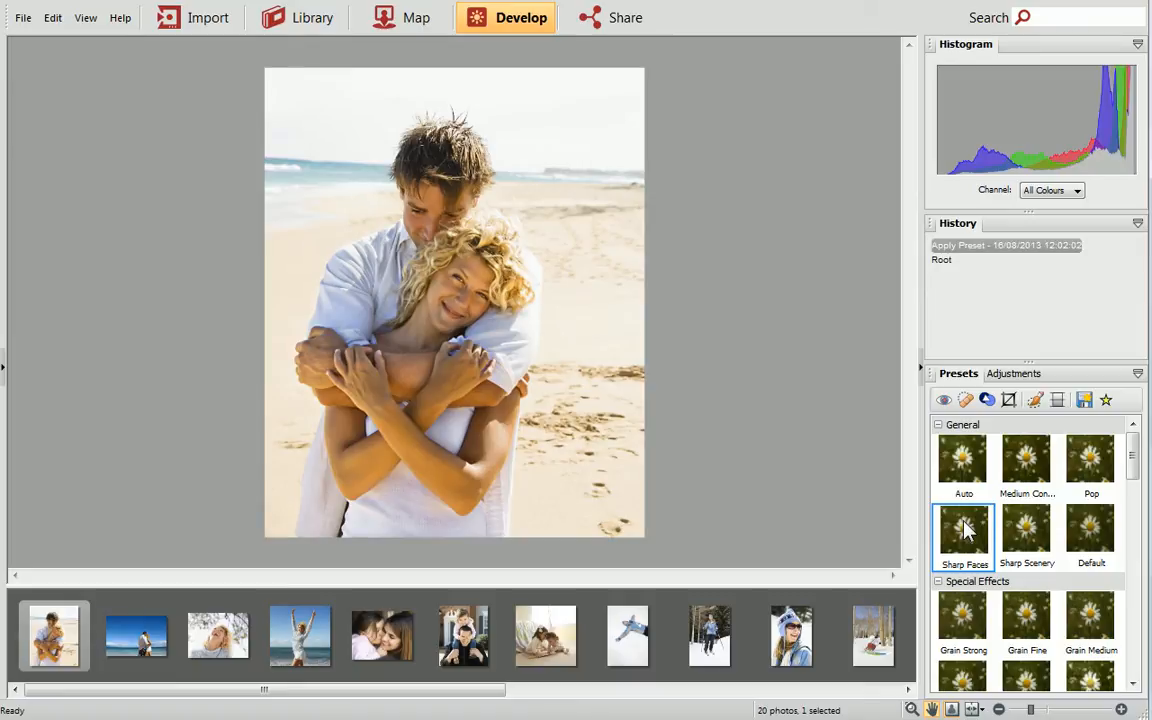
- Set up the Clone Tool for the woman's face with size 7 pix, opacity 23 and feather 10
left_click(1014, 374)
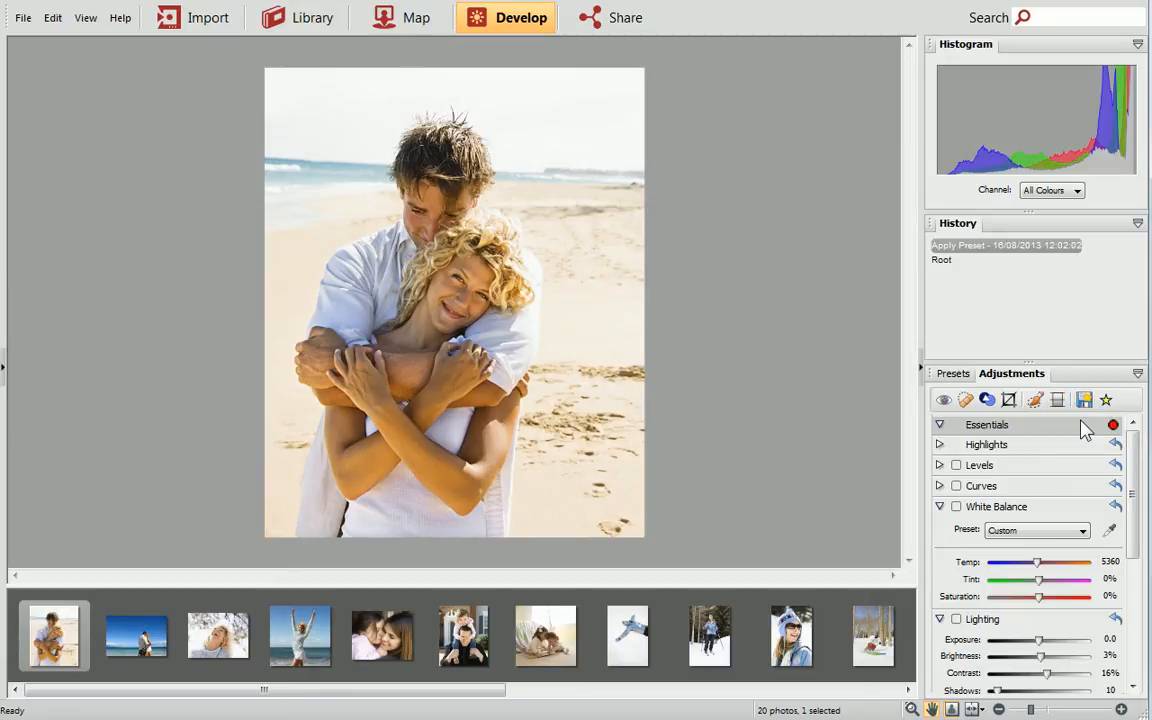
left_click(1121, 709)
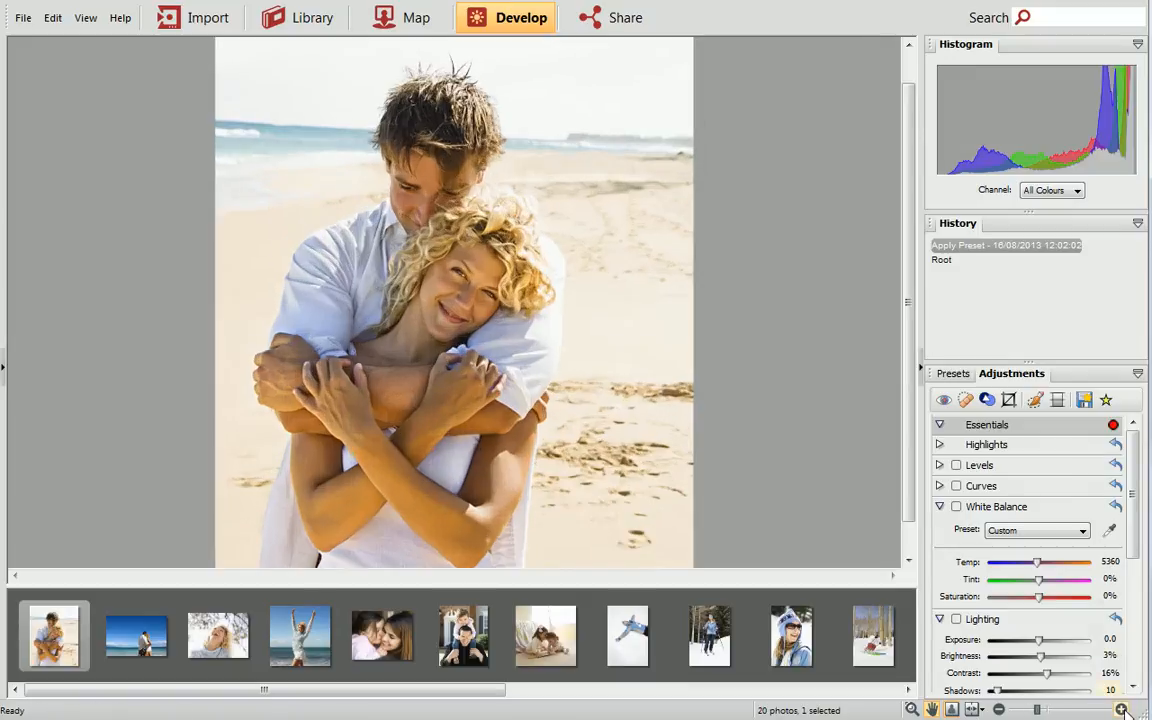
left_click(1121, 709)
left_click(1121, 709)
left_click(1121, 709)
left_click(1121, 709)
left_click(1121, 709)
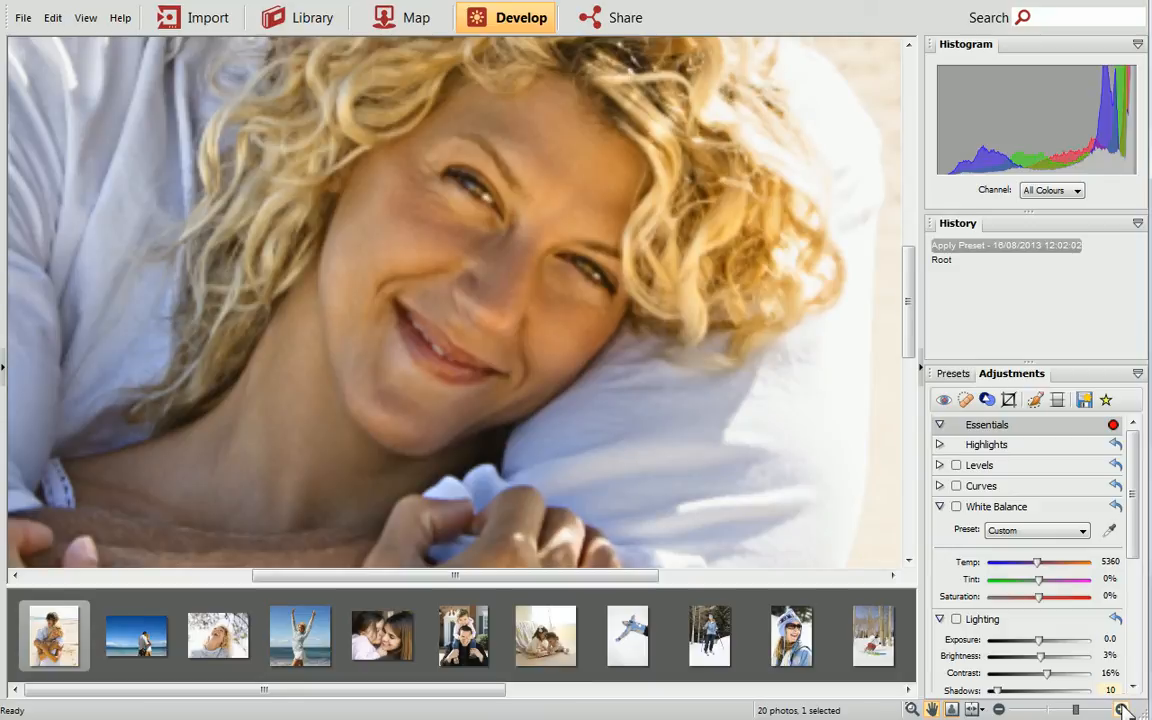
left_click(987, 401)
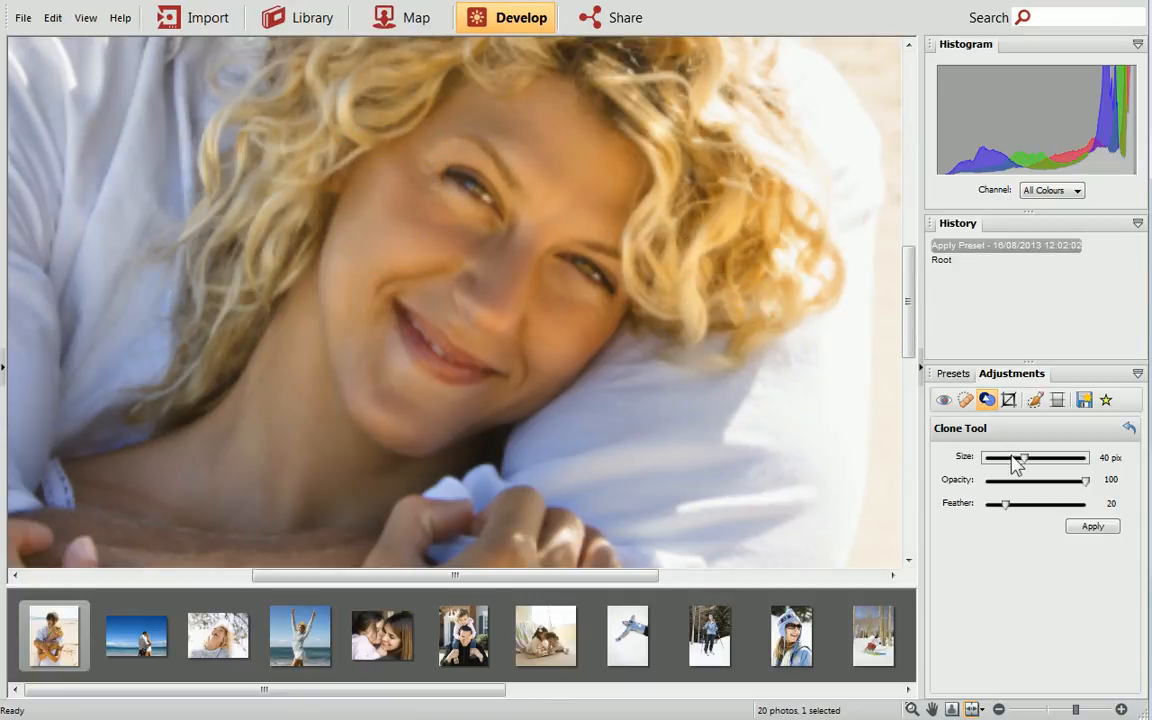
left_click_drag(1022, 460, 990, 466)
left_click_drag(1088, 486, 1001, 512)
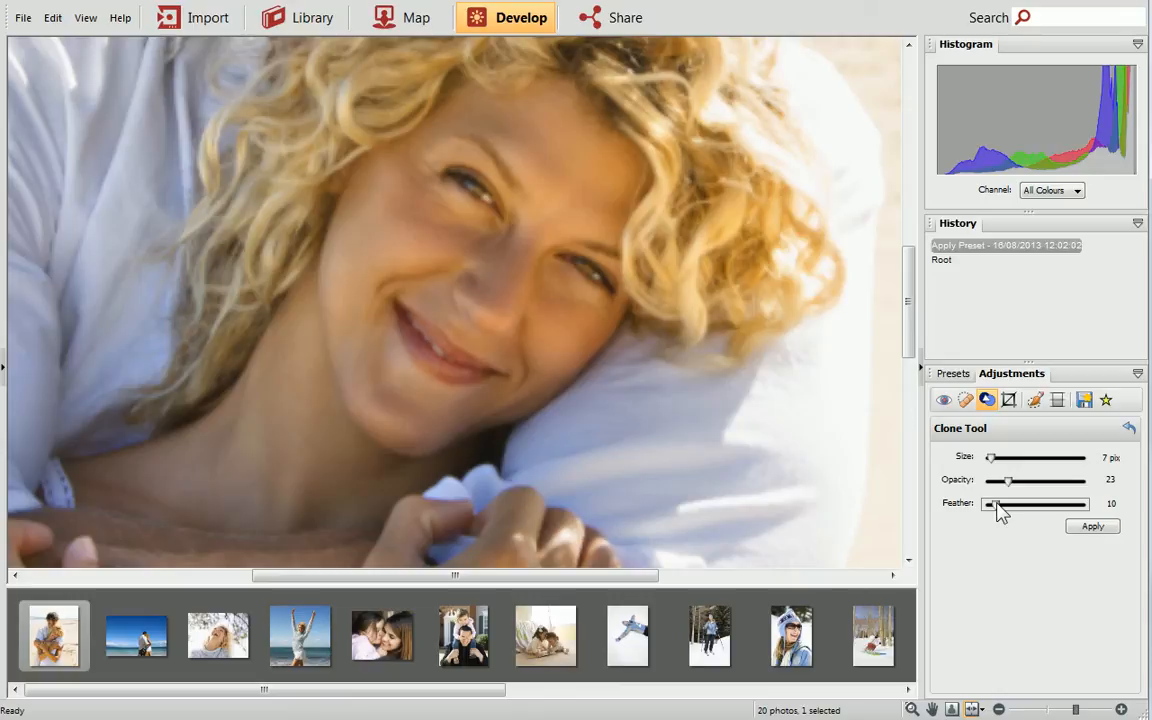
- Clone clean skin over small areas of the woman's face and apply the retouch
left_click(609, 175)
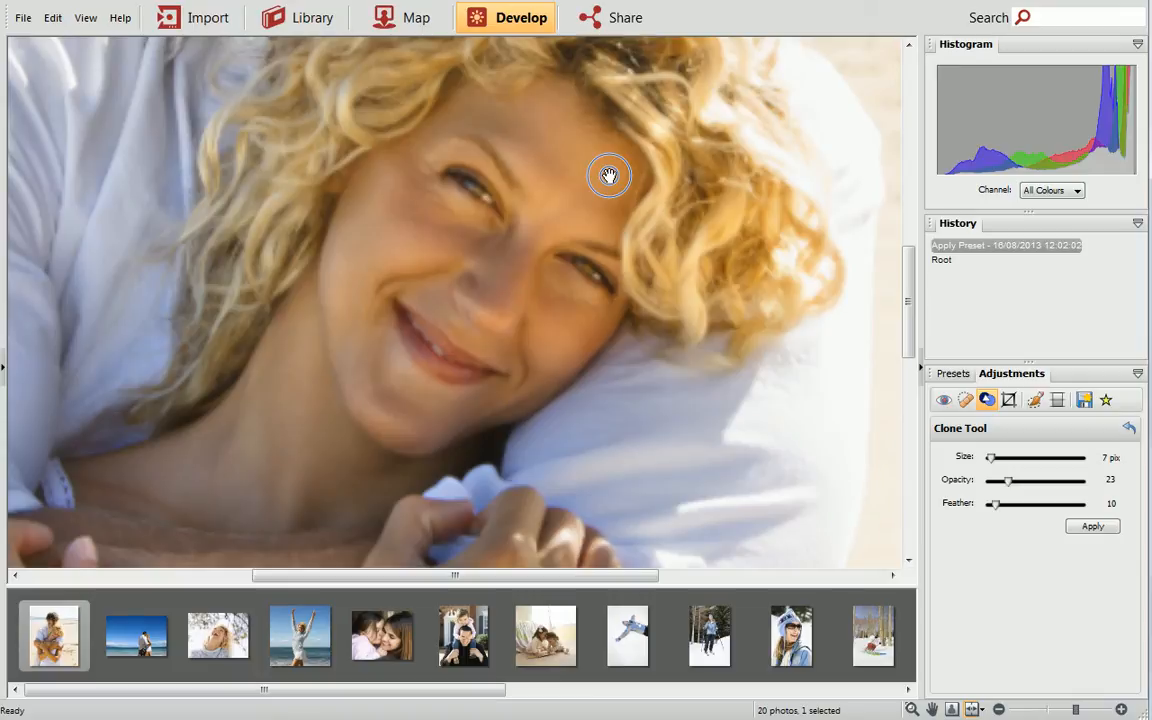
mouse_move(457, 221)
left_mouse_down()
mouse_move(431, 202)
mouse_move(459, 222)
mouse_move(433, 195)
mouse_move(457, 219)
mouse_move(437, 197)
mouse_move(459, 218)
mouse_move(574, 214)
mouse_move(605, 193)
mouse_move(445, 211)
mouse_move(417, 178)
mouse_move(430, 194)
mouse_move(434, 157)
mouse_move(431, 193)
left_mouse_up()
left_click(368, 249, "alt")
left_click(1077, 532)
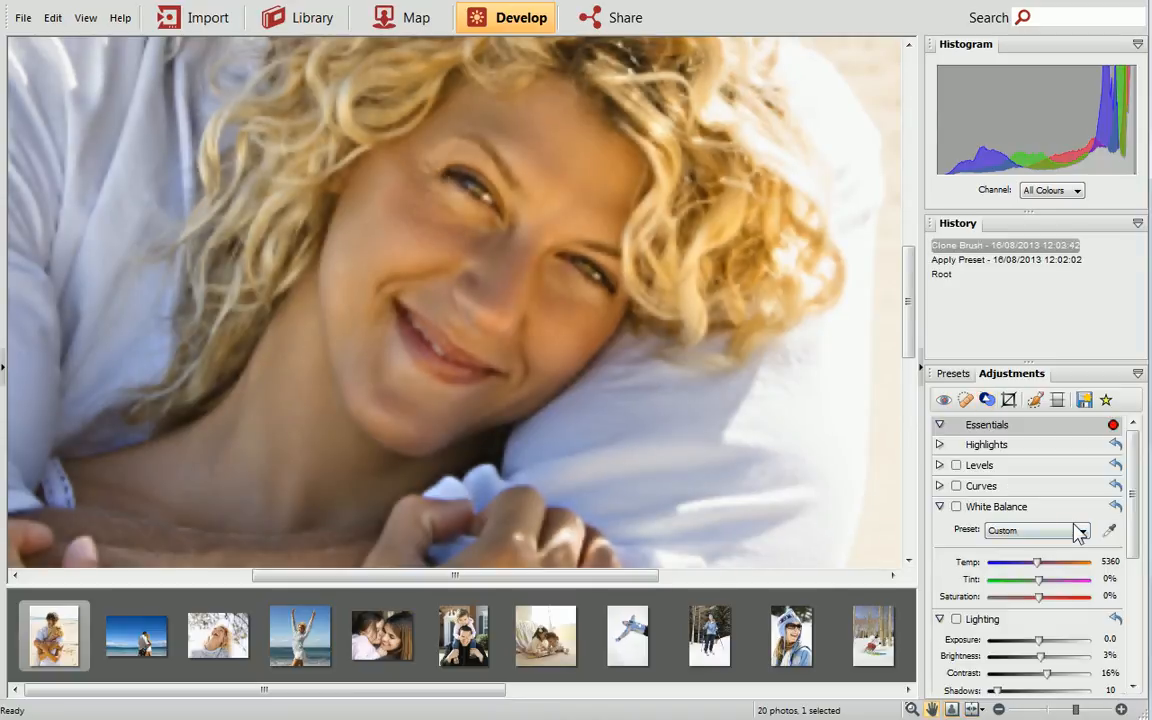
- Examine the full photo and its Lighting, Clarity, Vibrance and Detail adjustments to see which ones the preset uses
left_click(999, 709)
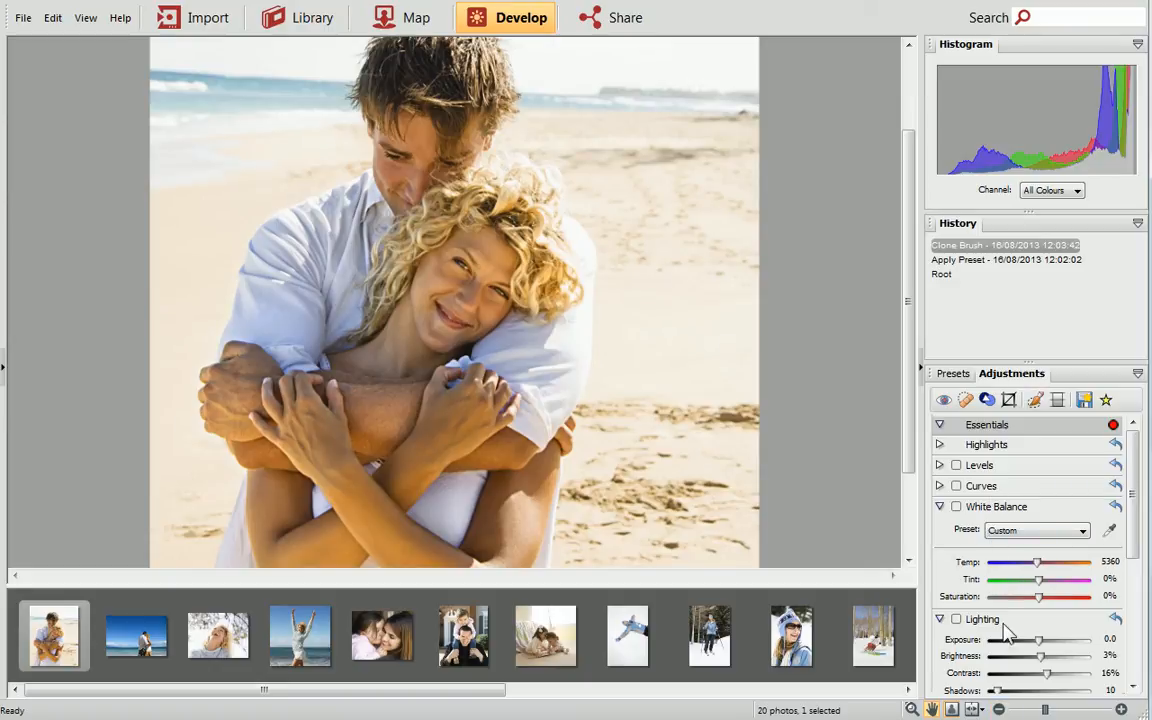
left_click_drag(1133, 540, 1139, 645)
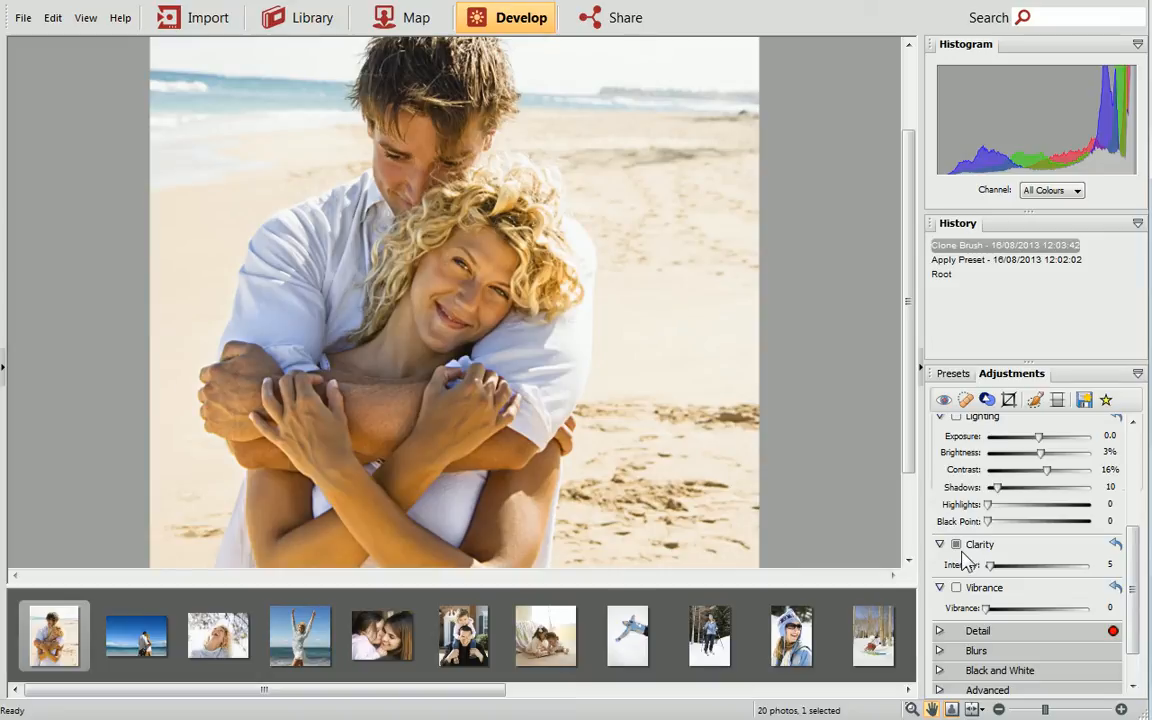
left_click(940, 634)
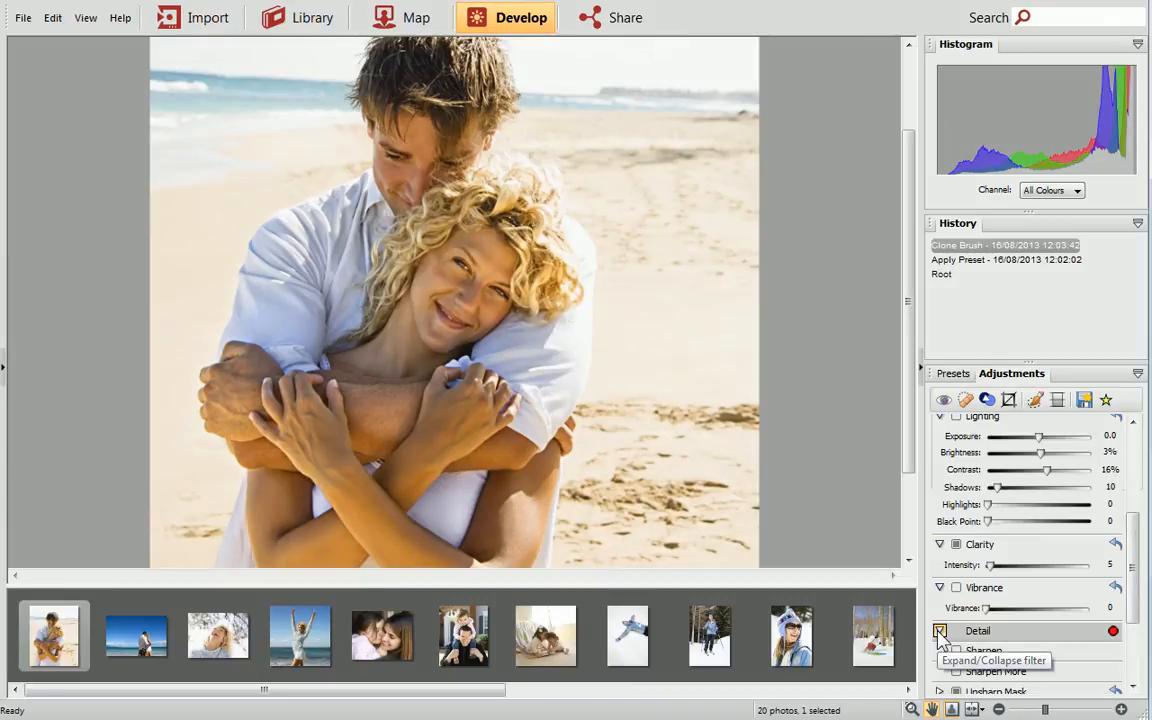
left_click(940, 632)
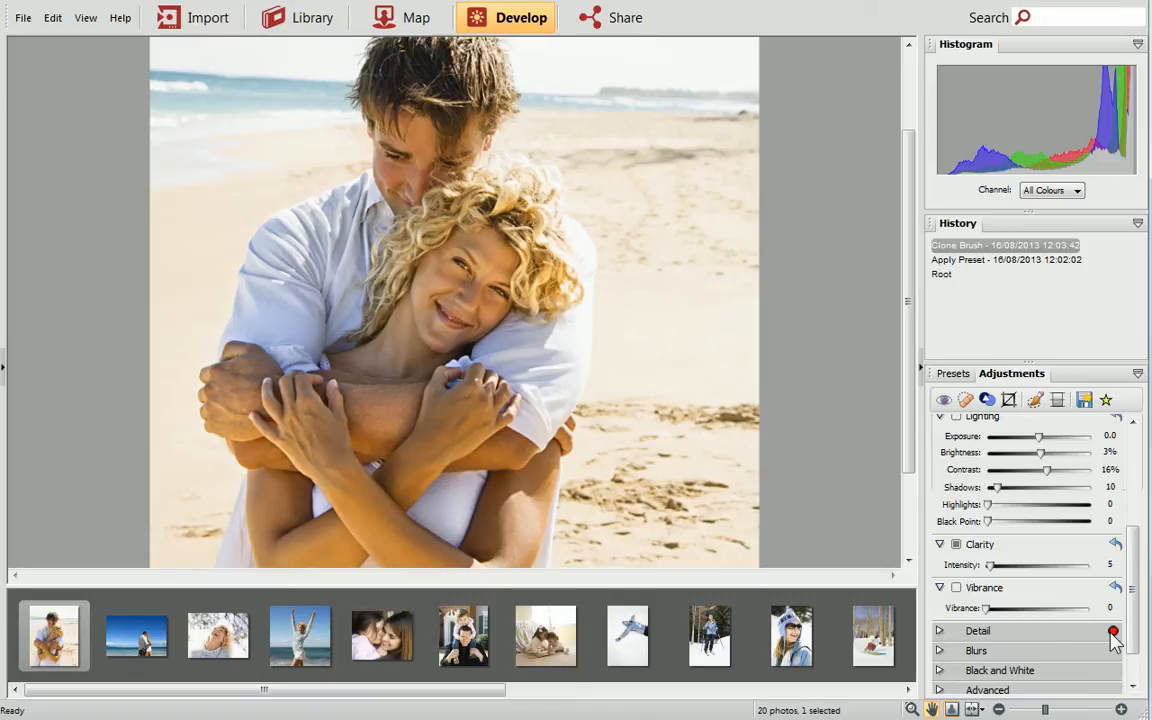
left_click_drag(1132, 635, 1140, 537)
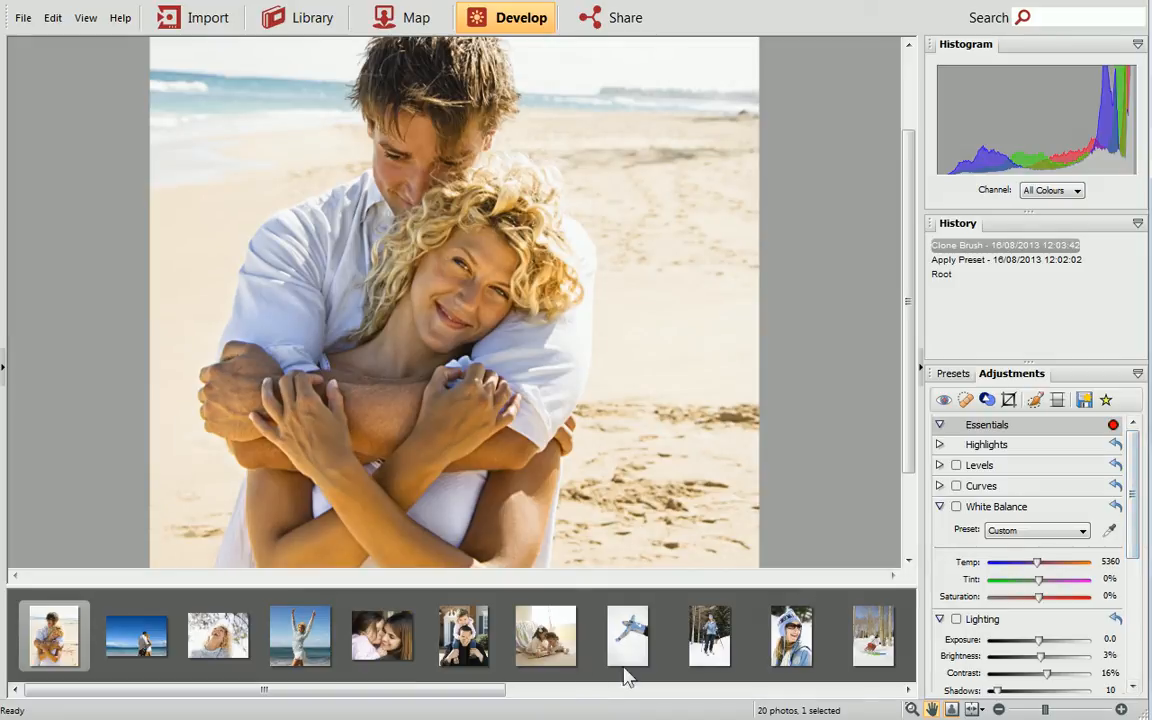
- Open the photo of the four skiers sitting in the snow, saving the edits to the beach photo
left_click_drag(497, 695, 806, 694)
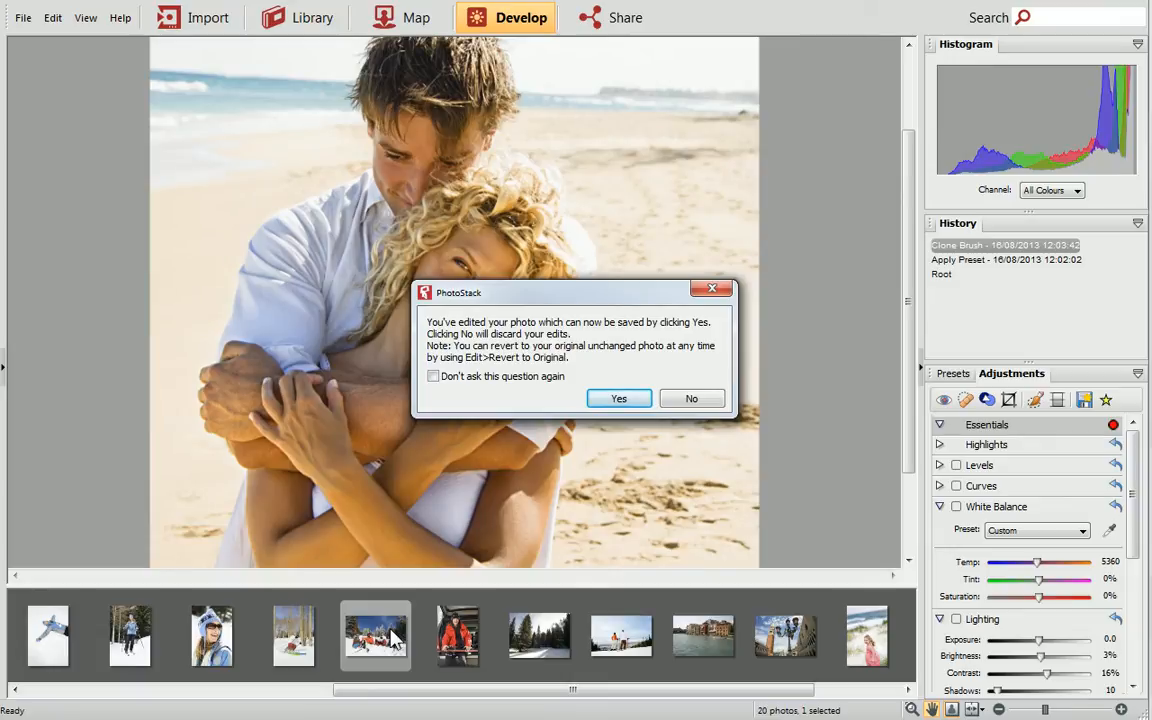
left_click(636, 404)
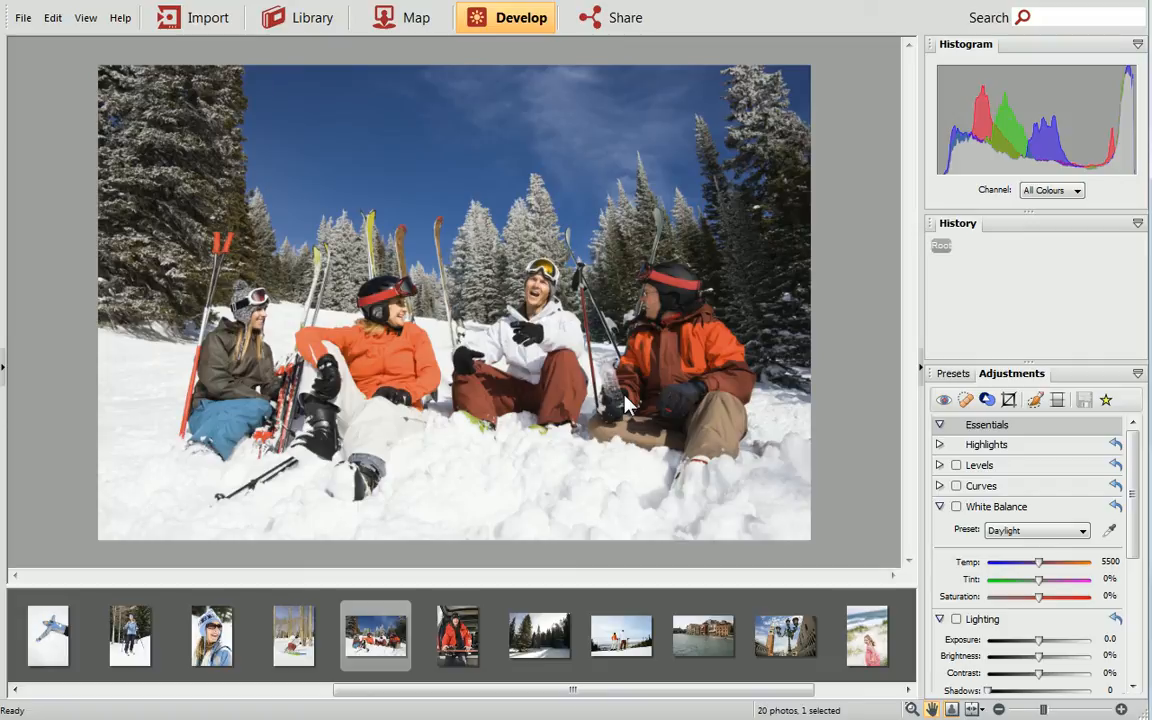
- Deepen the skiers photo's dark tones by raising the Levels black input, and set its white balance saturation to 46%
left_click(940, 465)
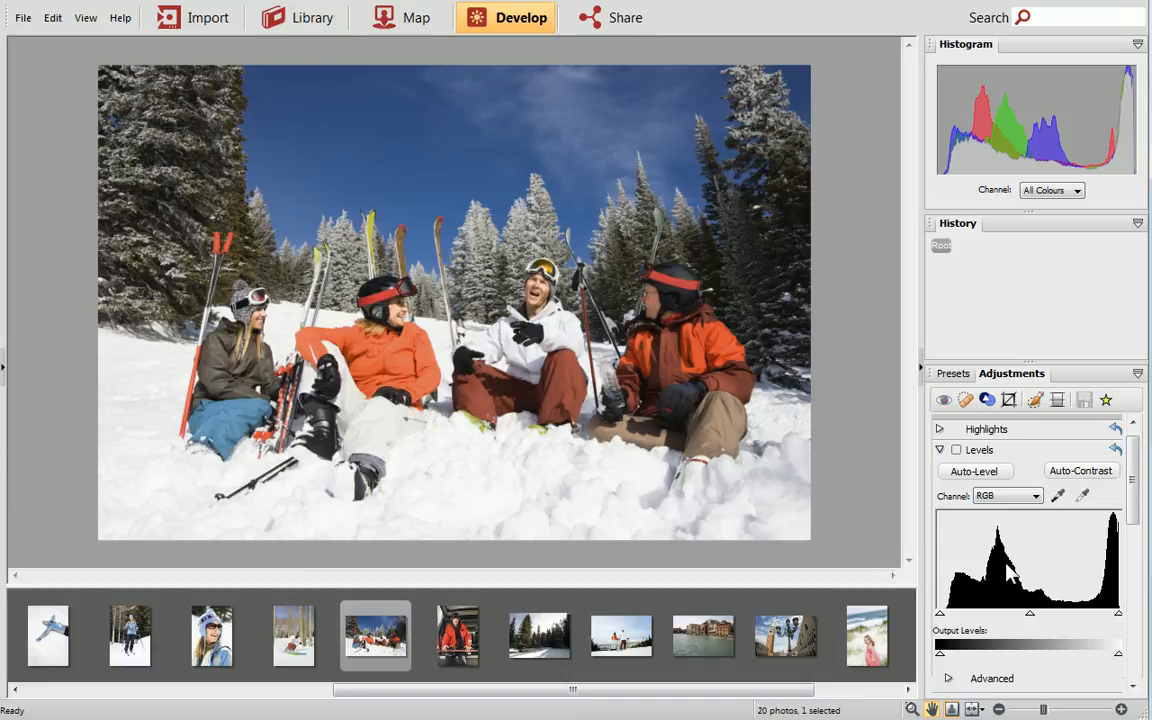
left_click(940, 615)
left_click_drag(940, 615, 963, 615)
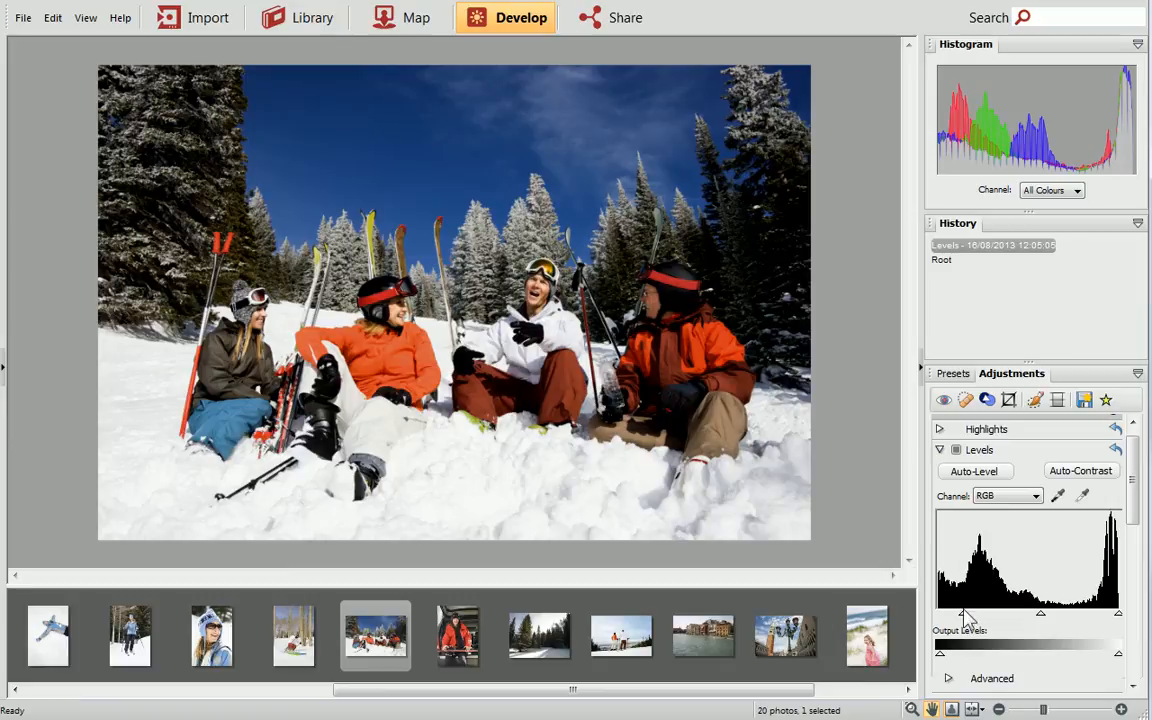
left_click(939, 450)
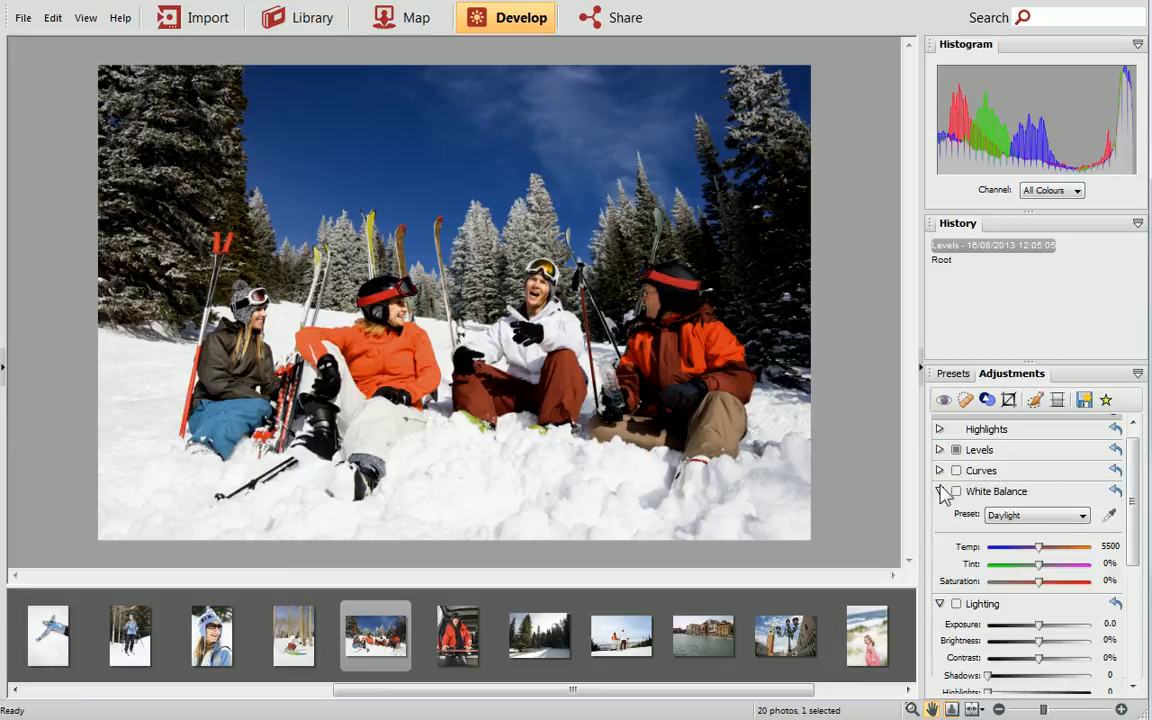
left_click_drag(1041, 581, 1068, 600)
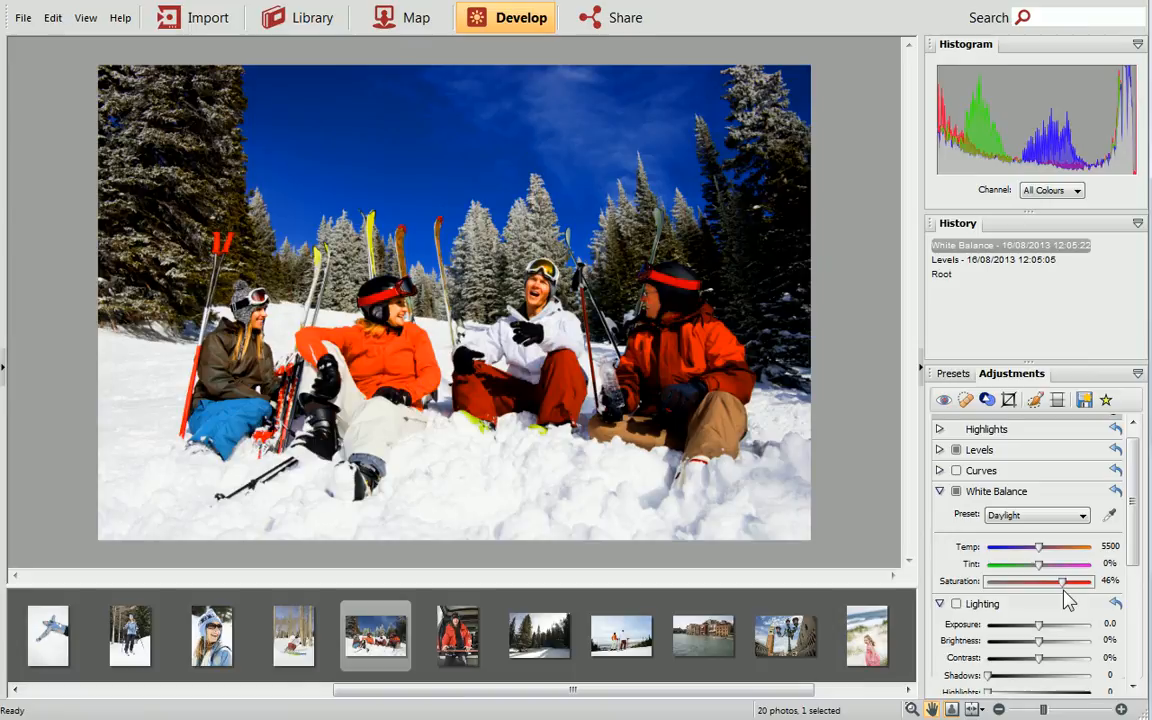
- Compare the skiers photo before and after editing with a horizontal split, sweeping the divider to show the whole edited image
left_click(980, 708)
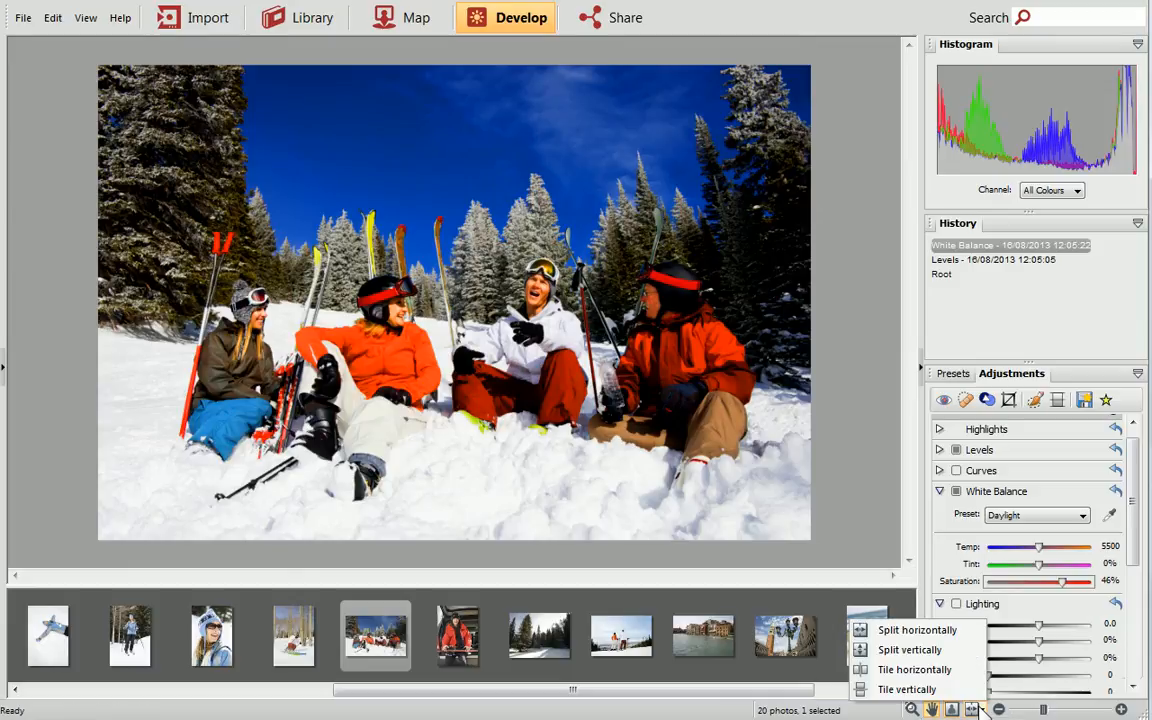
left_click(960, 633)
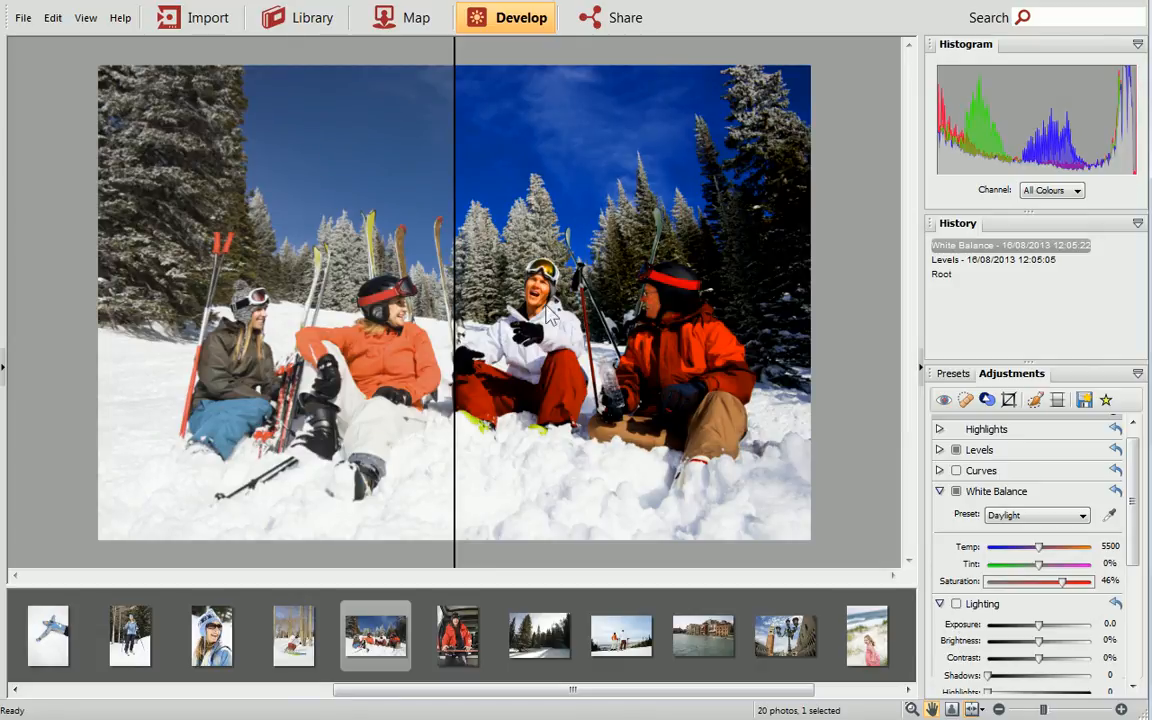
left_click_drag(455, 253, 8, 319)
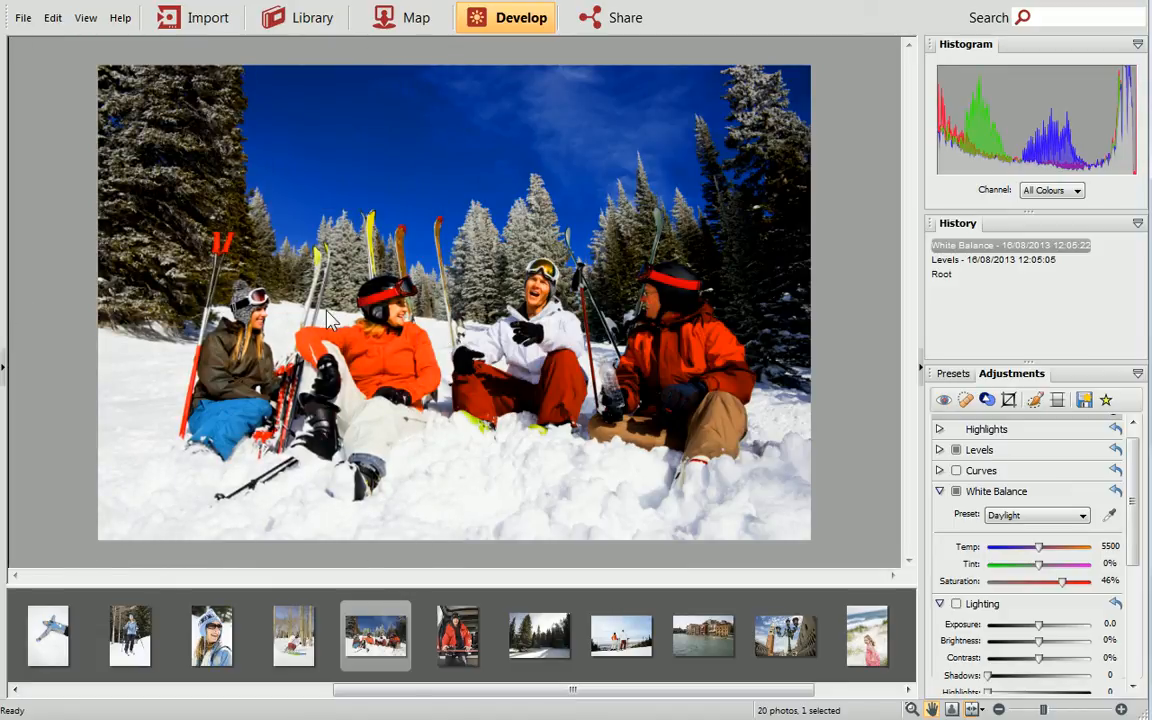
- Open the photo of the snowy pine forest, saving the edits to the skiers photo
left_click(539, 636)
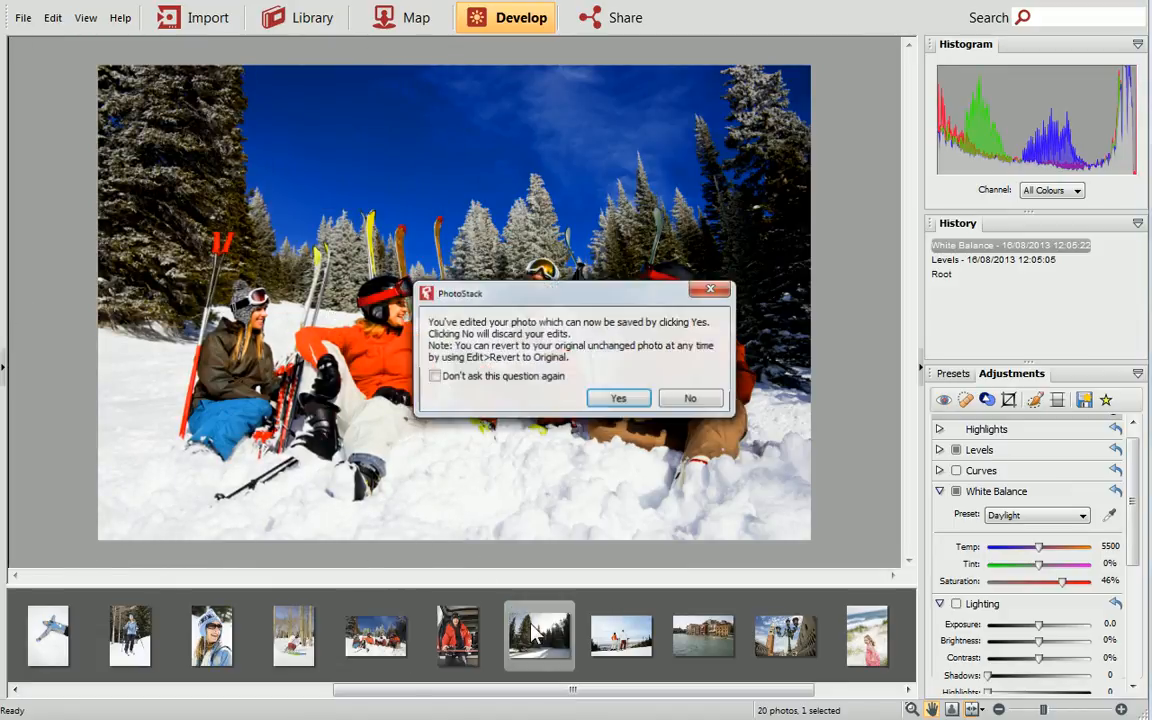
left_click(625, 400)
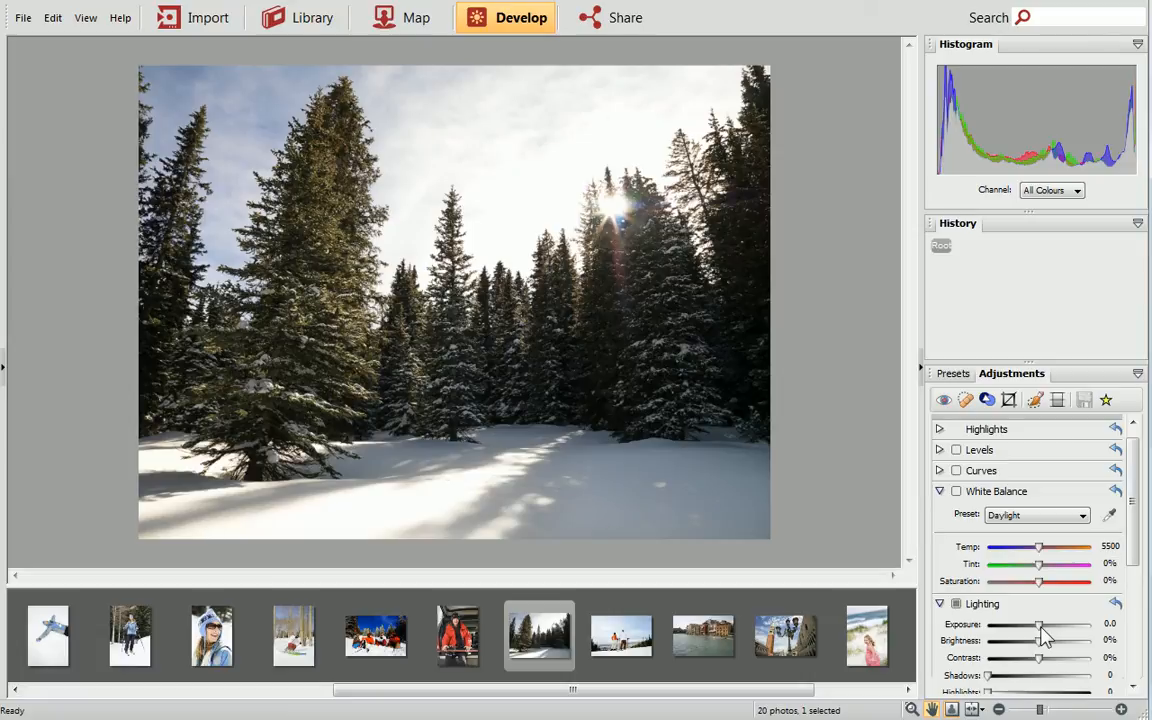
- Set the forest photo's exposure to 0.4 and brightness to -10% in the Lighting adjustments
mouse_move(1040, 626)
left_mouse_down()
mouse_move(1003, 630)
mouse_move(1071, 637)
mouse_move(1055, 643)
left_mouse_up()
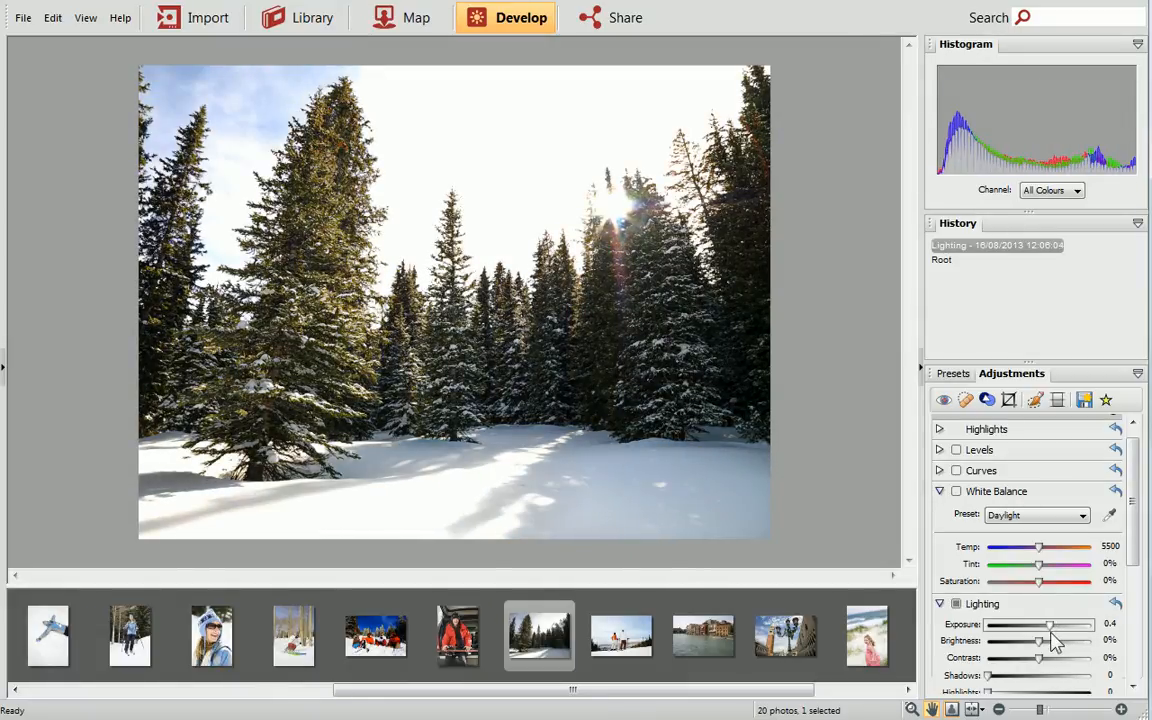
mouse_move(1040, 642)
left_mouse_down()
mouse_move(1000, 645)
mouse_move(1085, 650)
mouse_move(1038, 655)
left_mouse_up()
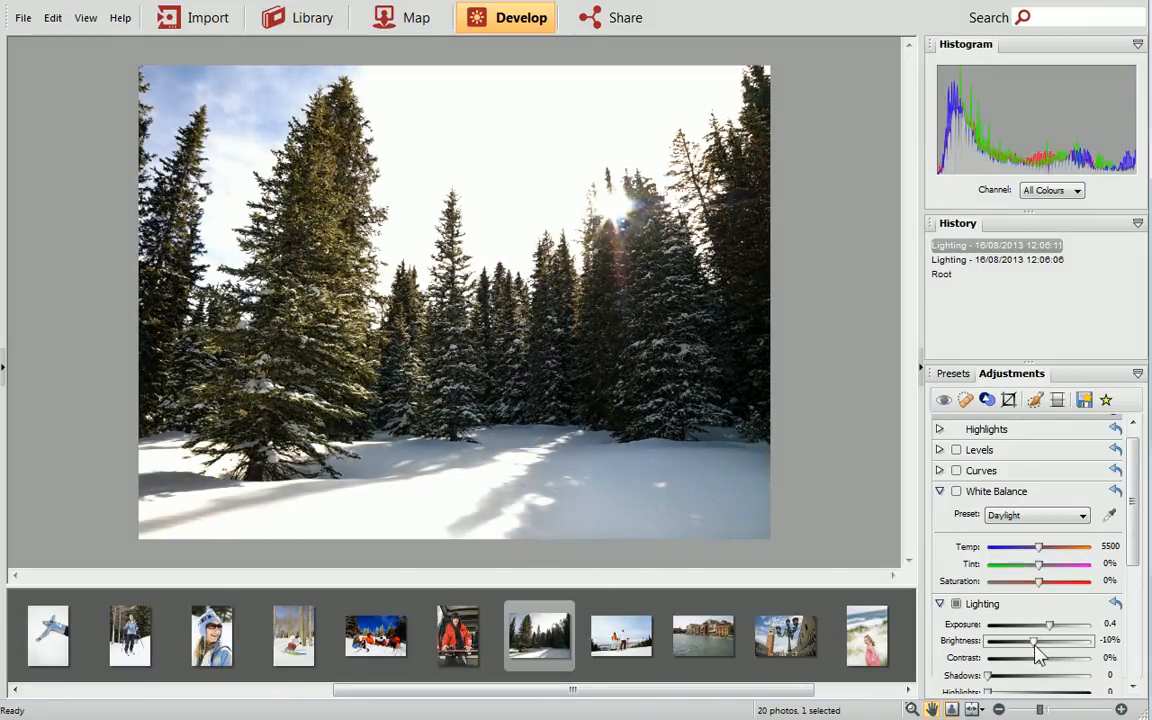